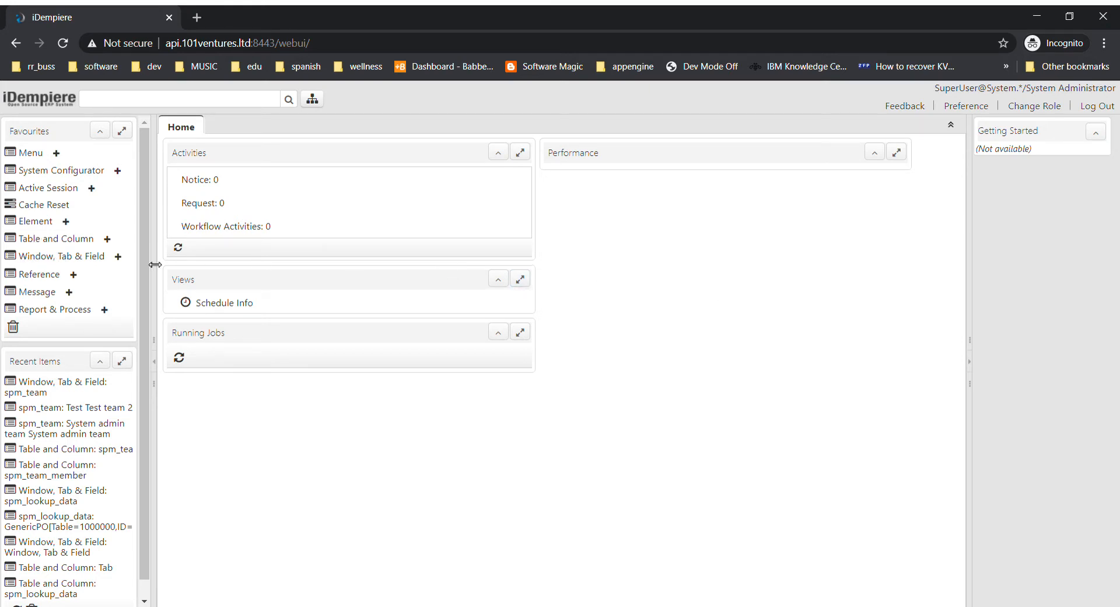
Open the Table and Column window and look up the DB table name spm_txn_rec_type.
click(36, 240)
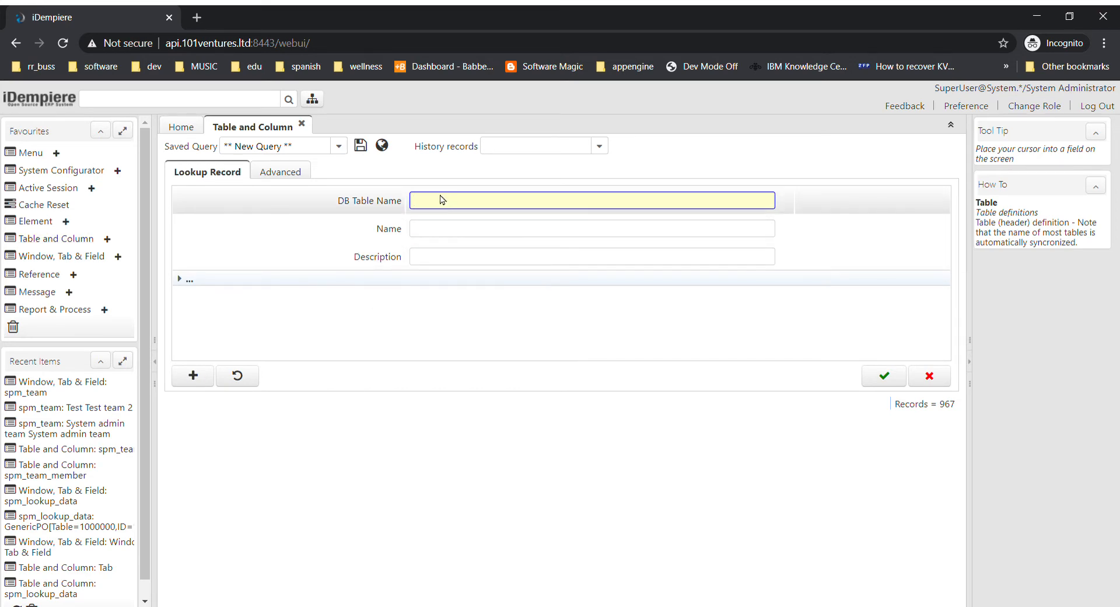
text(spm_txn_rec_type)
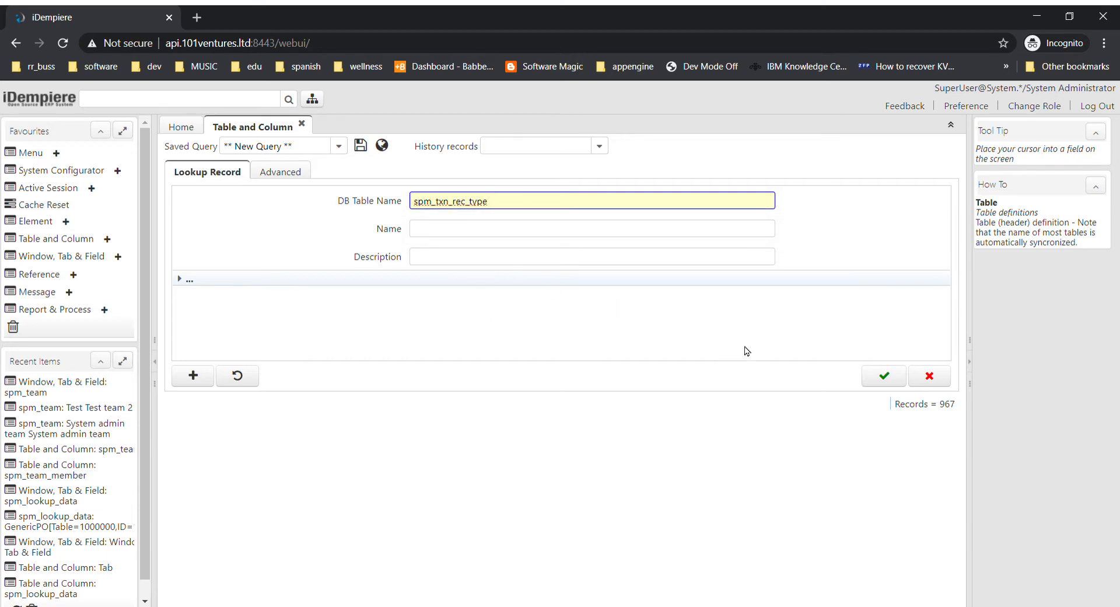
click(887, 381)
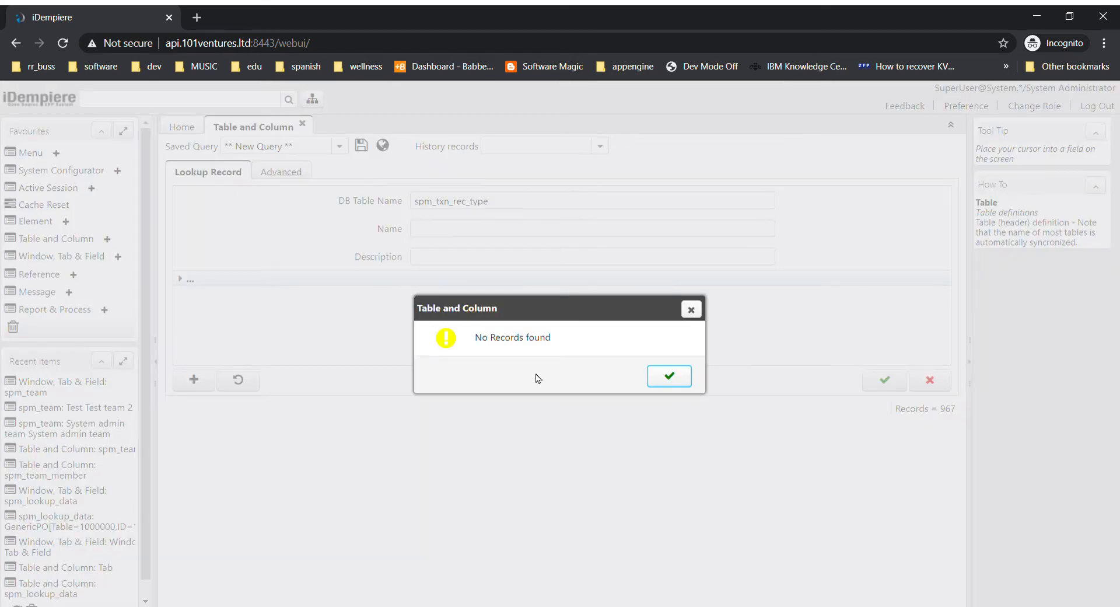
click(668, 377)
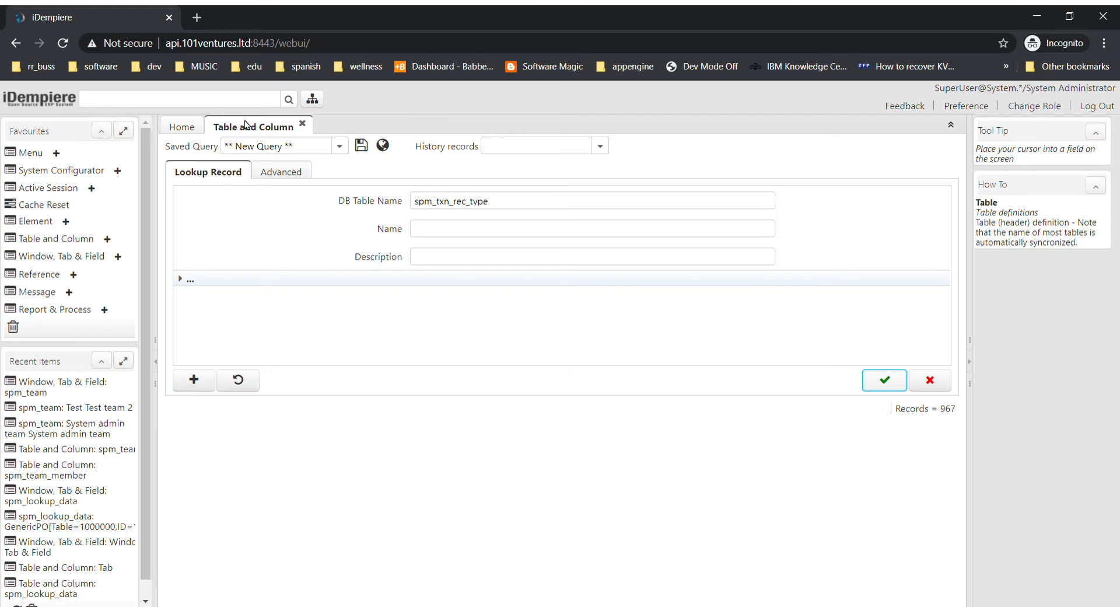
Start a new table record with both DB Table Name and Name set to spm_txn_rec_type.
click(194, 379)
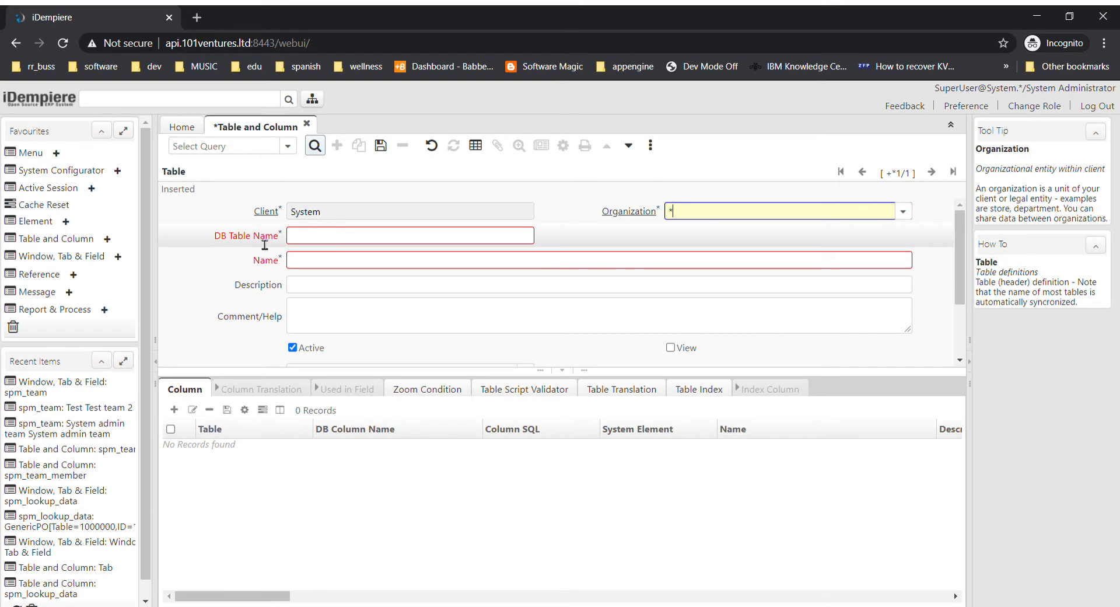
click(322, 246)
right_click(321, 244)
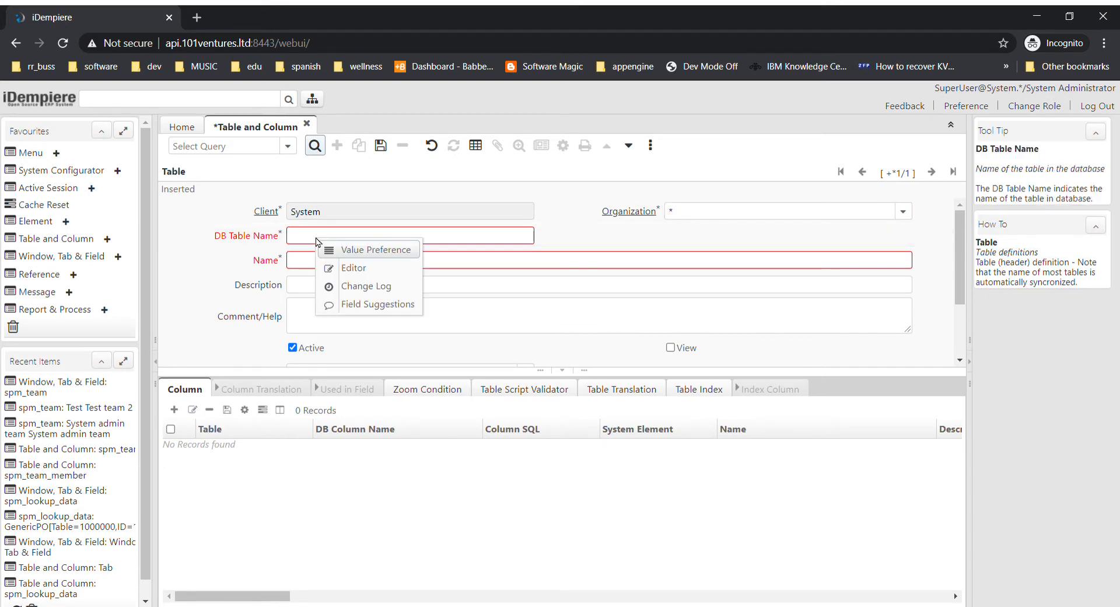
click(305, 239)
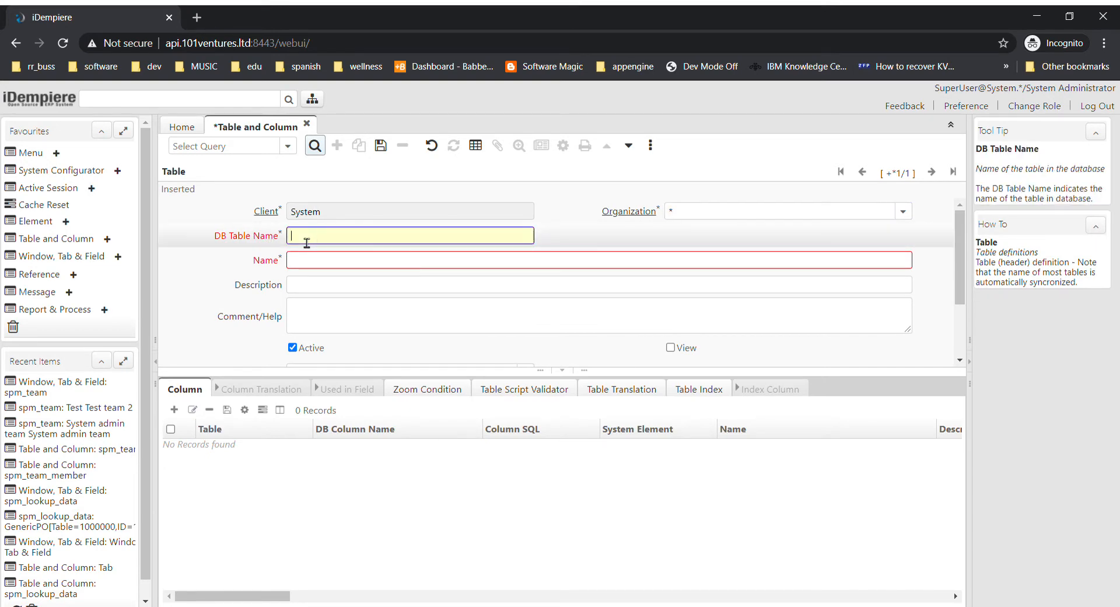
text(spm_txn_rec_type)
click(362, 268)
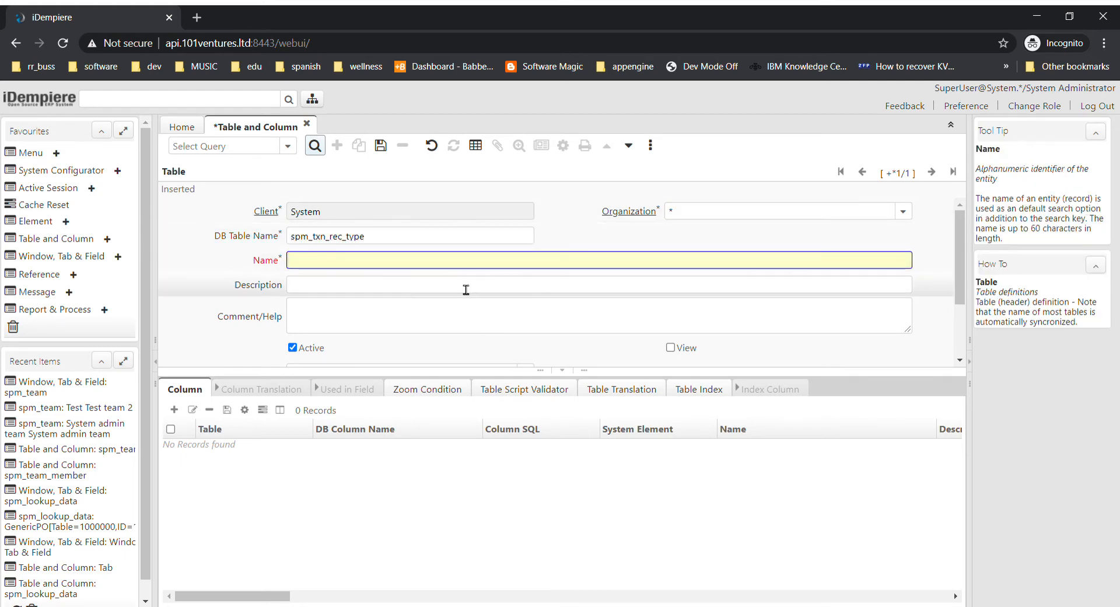
text(spm_txn_rec_type)
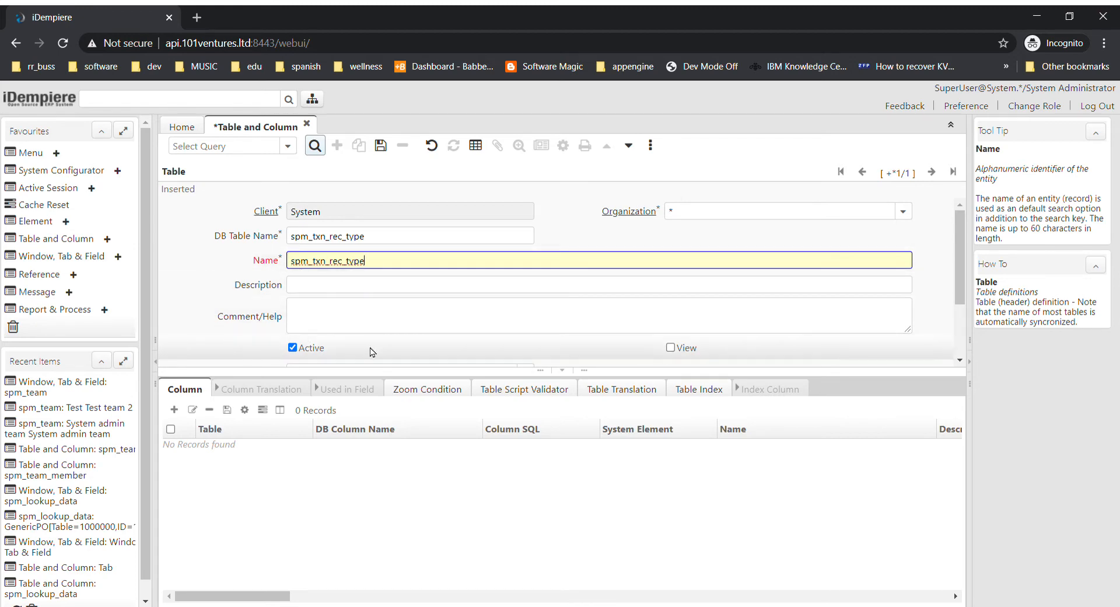
Set the table's Data Access Level to System+Client and save the record.
drag(956, 299, 969, 346)
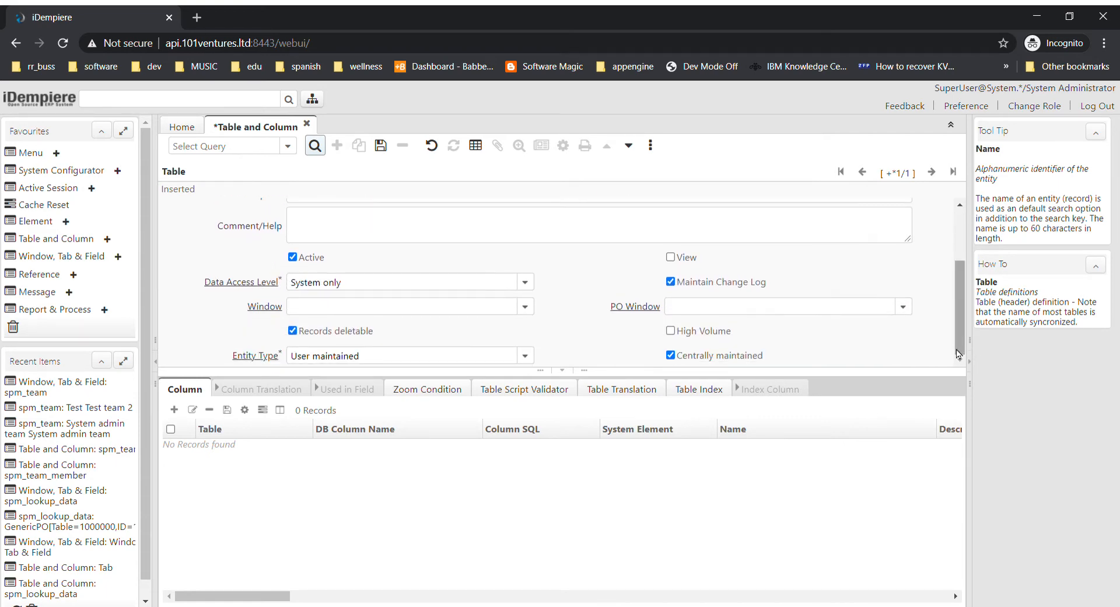
click(533, 282)
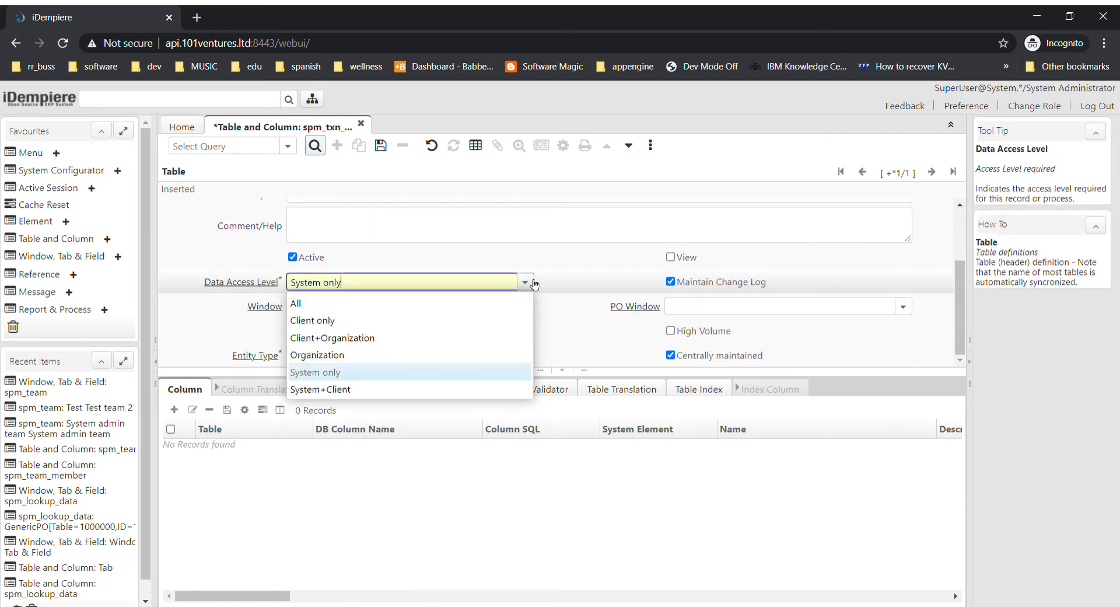
click(344, 391)
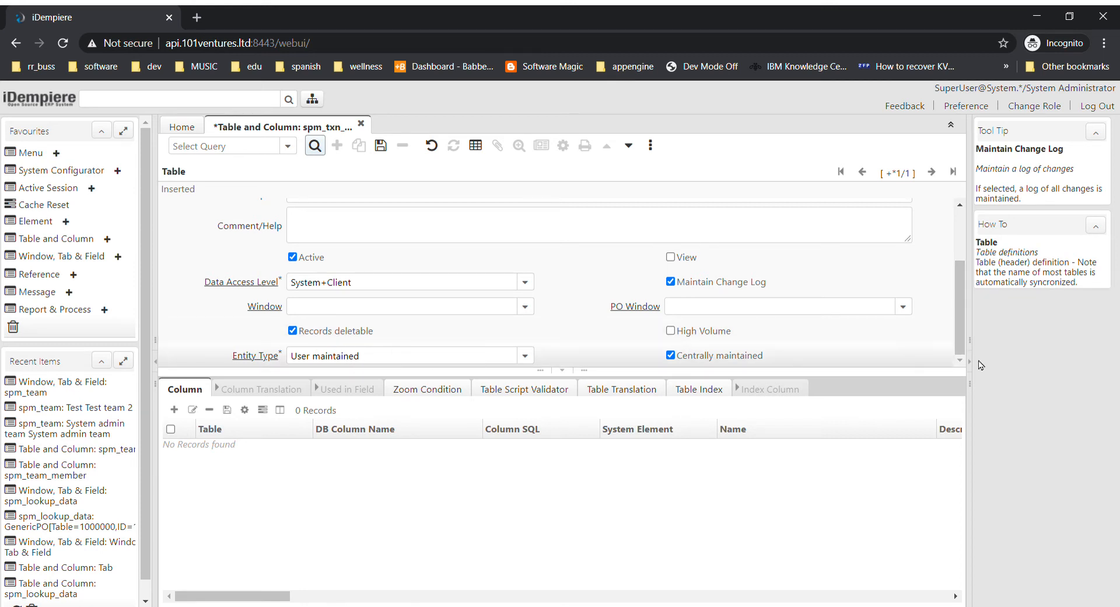
scroll(954, 280, up, 3)
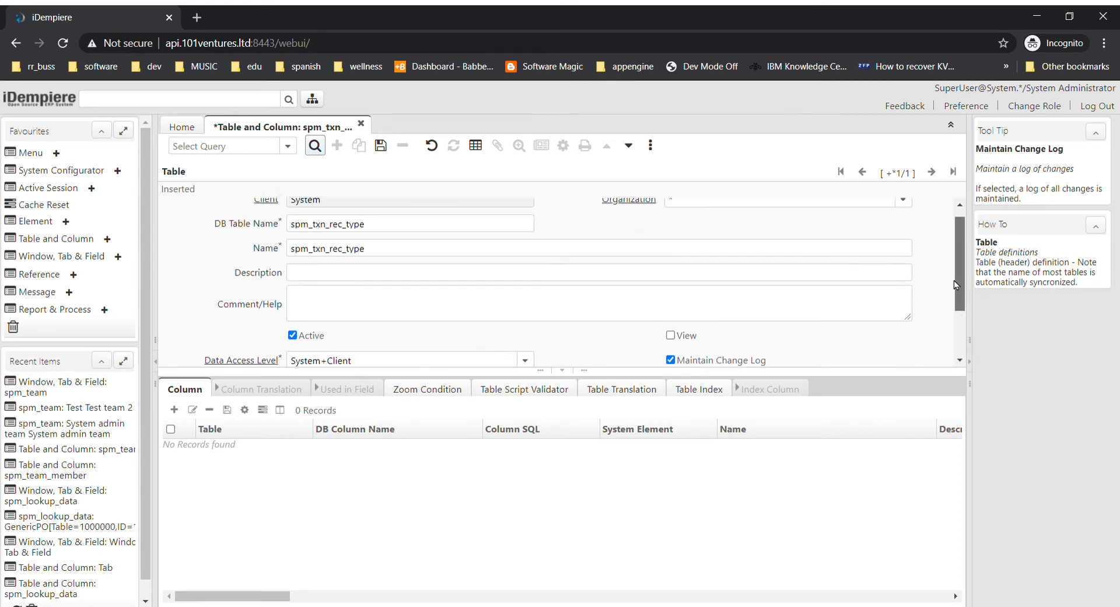
click(382, 147)
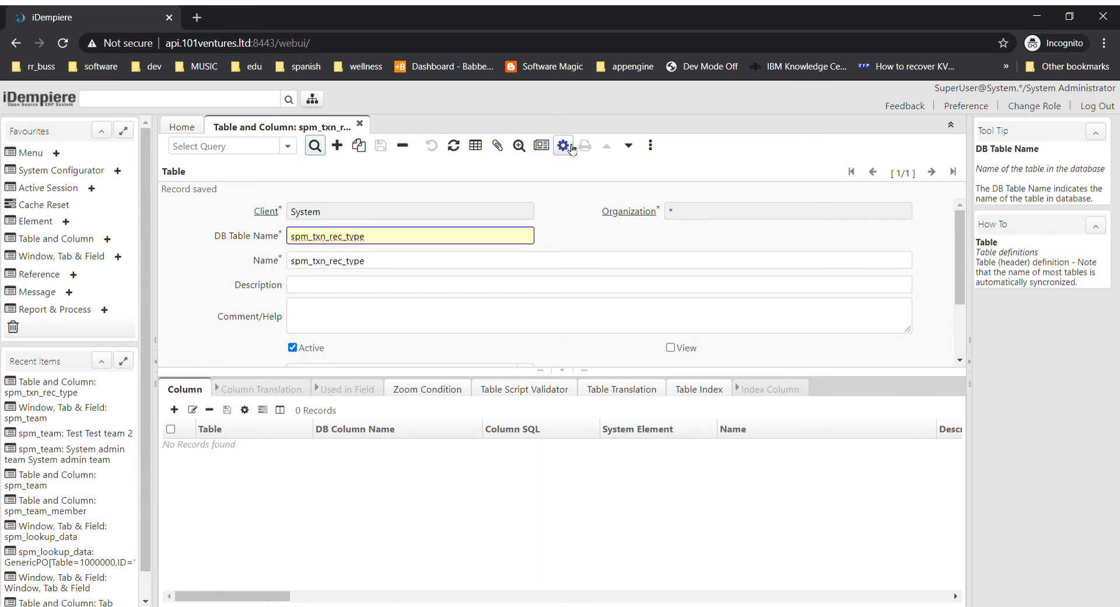
Run the Create Columns from DB process for the spm_txn_rec_type table with entity type User maintained.
click(565, 147)
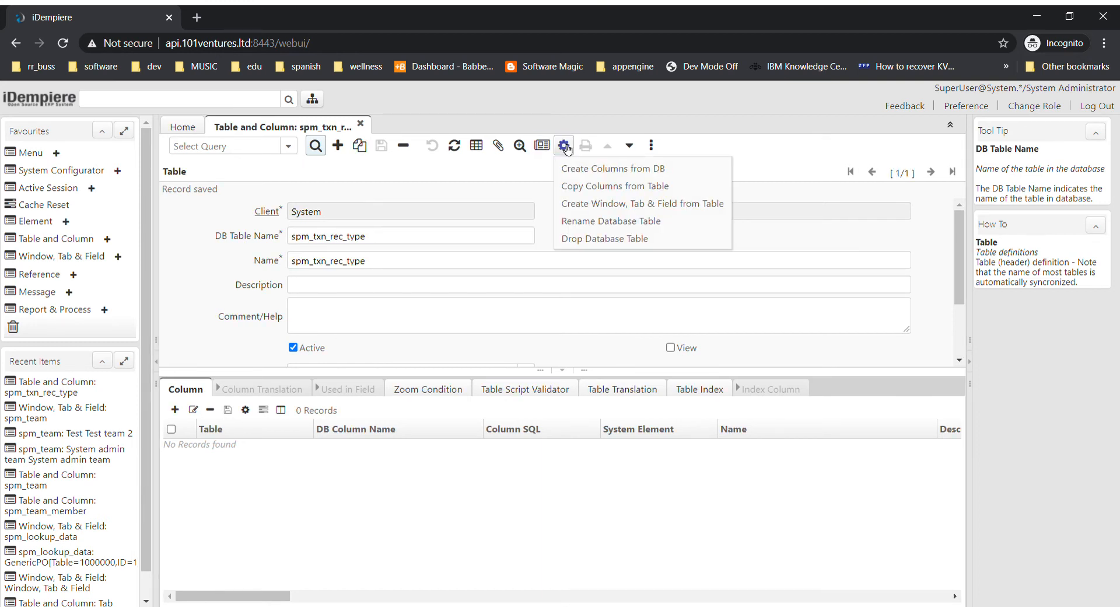
click(595, 169)
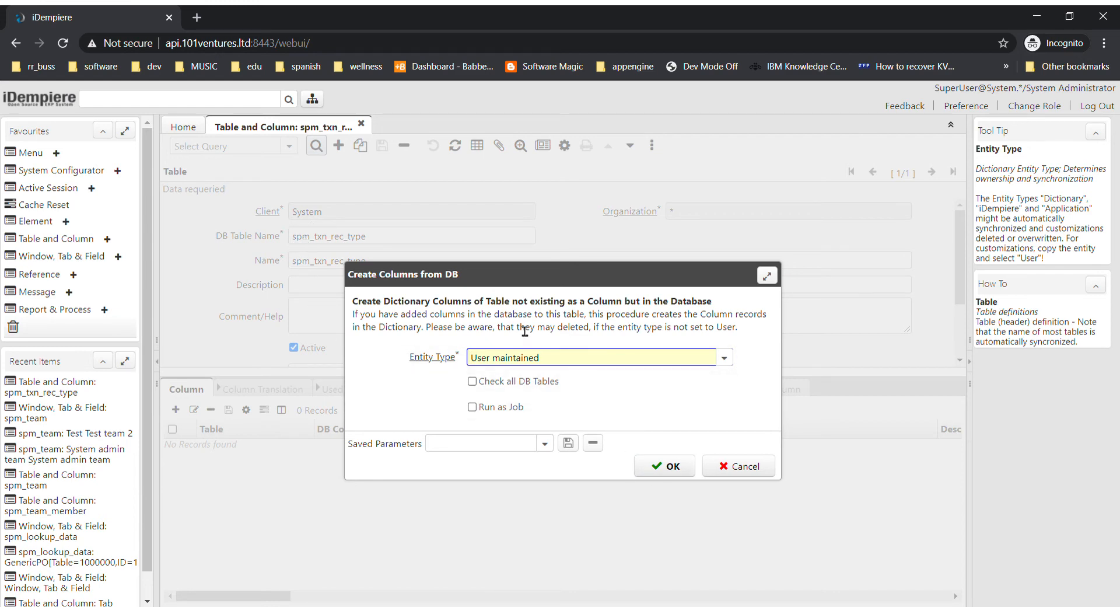
click(665, 471)
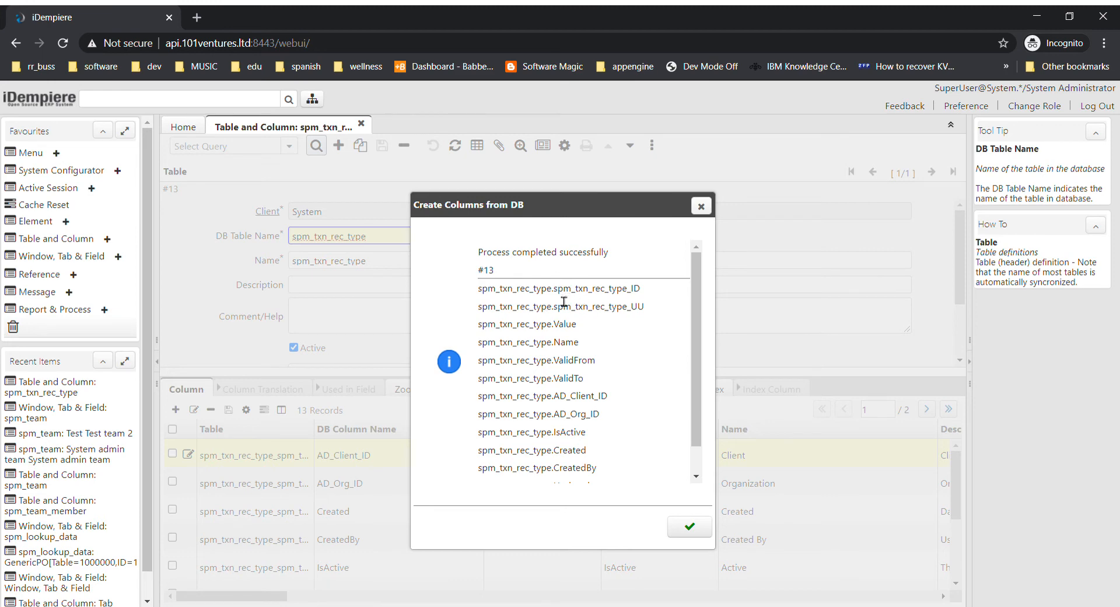
Examine the created ID, UU, validity, client, organization and audit columns in the process results, close them, and review the table's column list.
drag(553, 289, 643, 295)
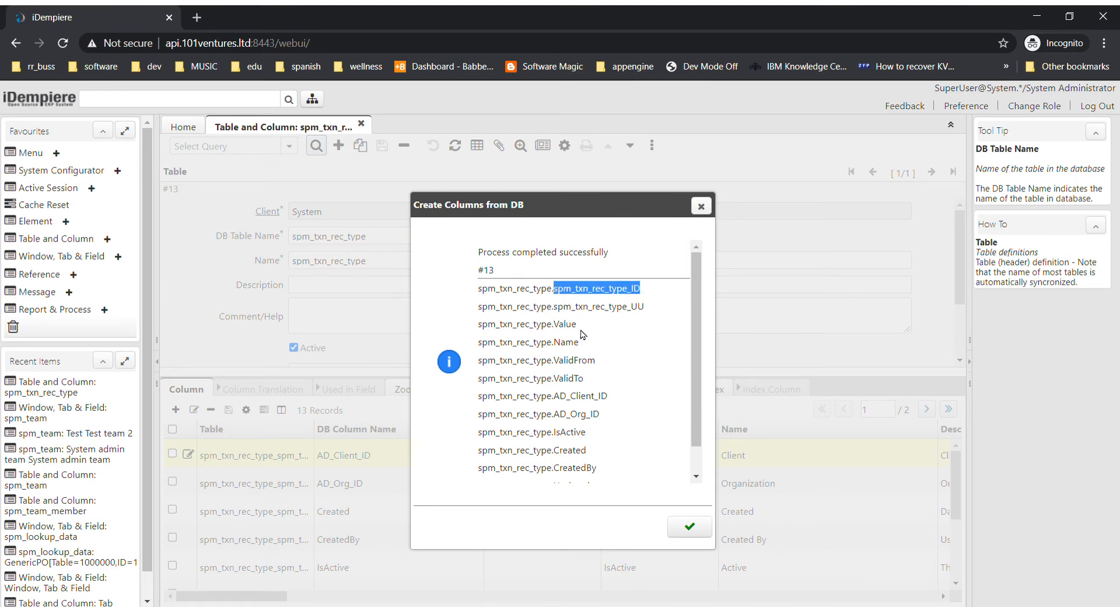
drag(553, 307, 654, 310)
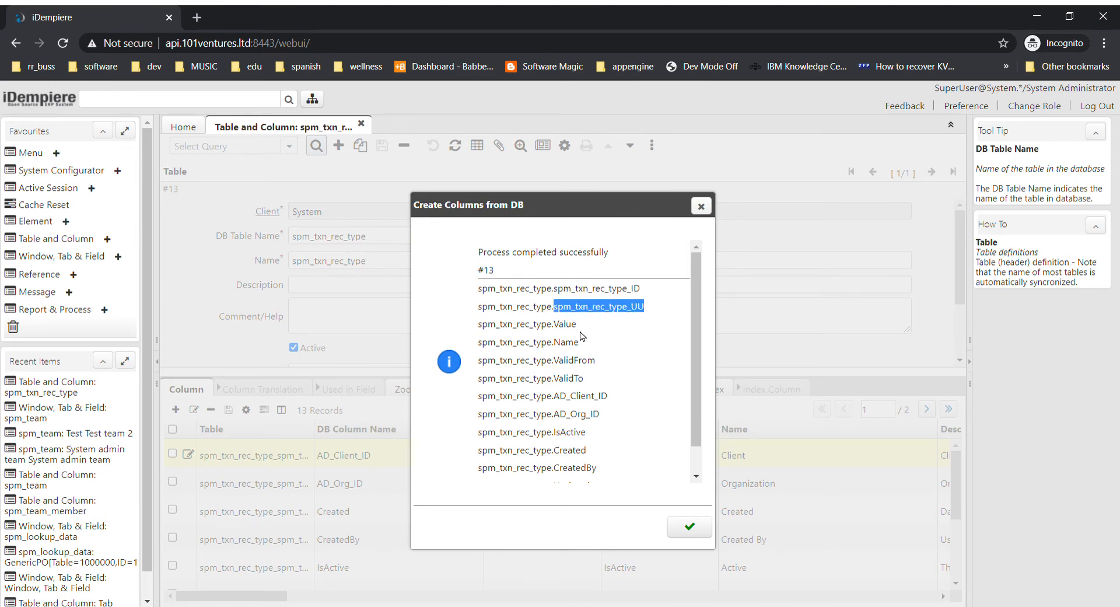
click(566, 330)
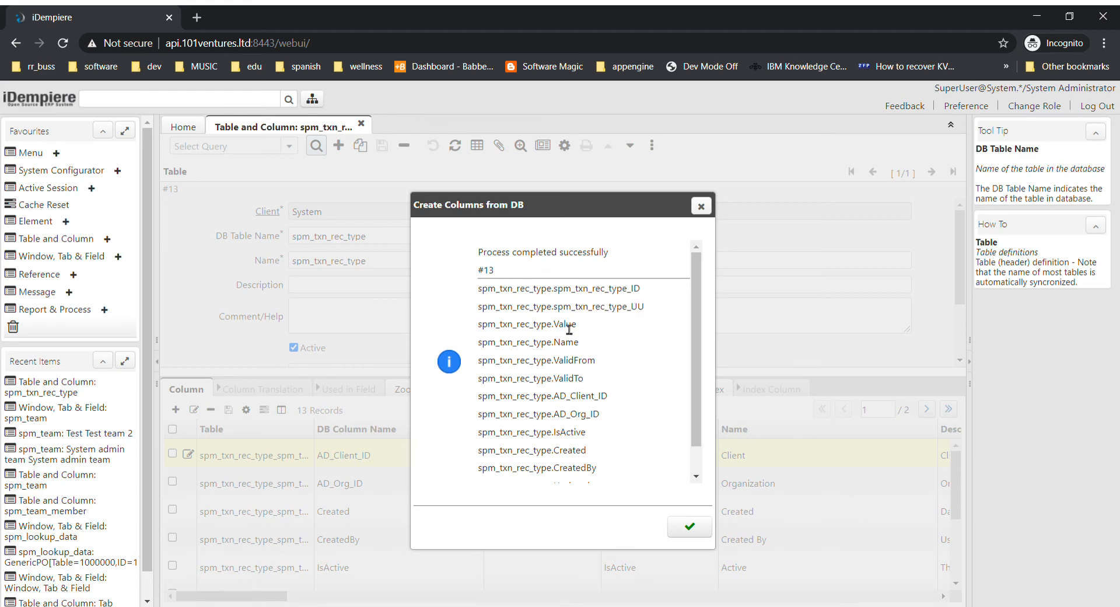
double_click(587, 362)
double_click(577, 379)
drag(547, 396, 617, 417)
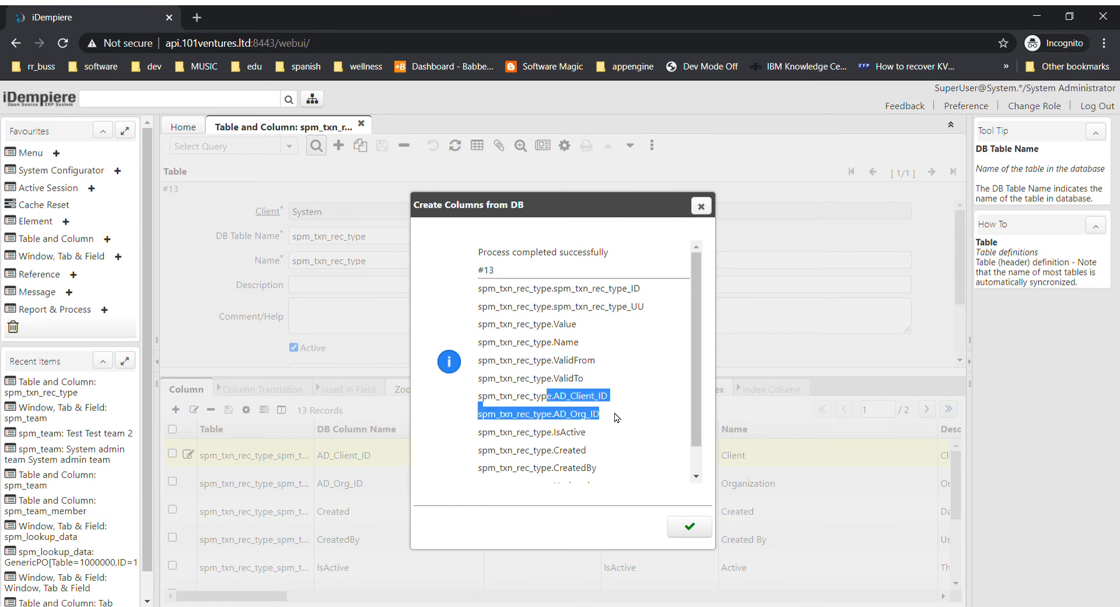
double_click(623, 290)
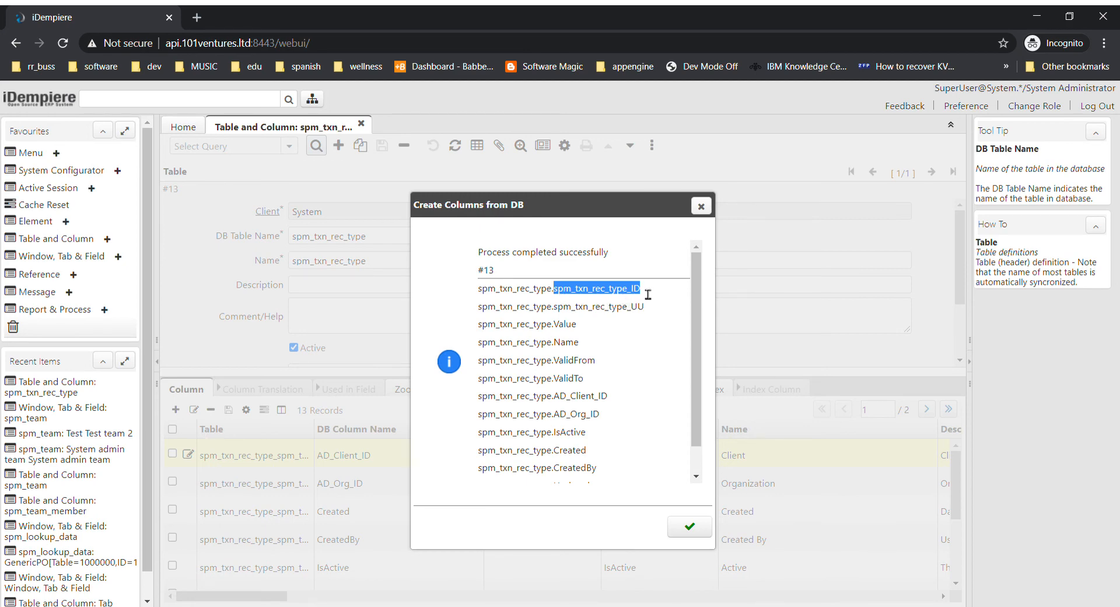
double_click(594, 309)
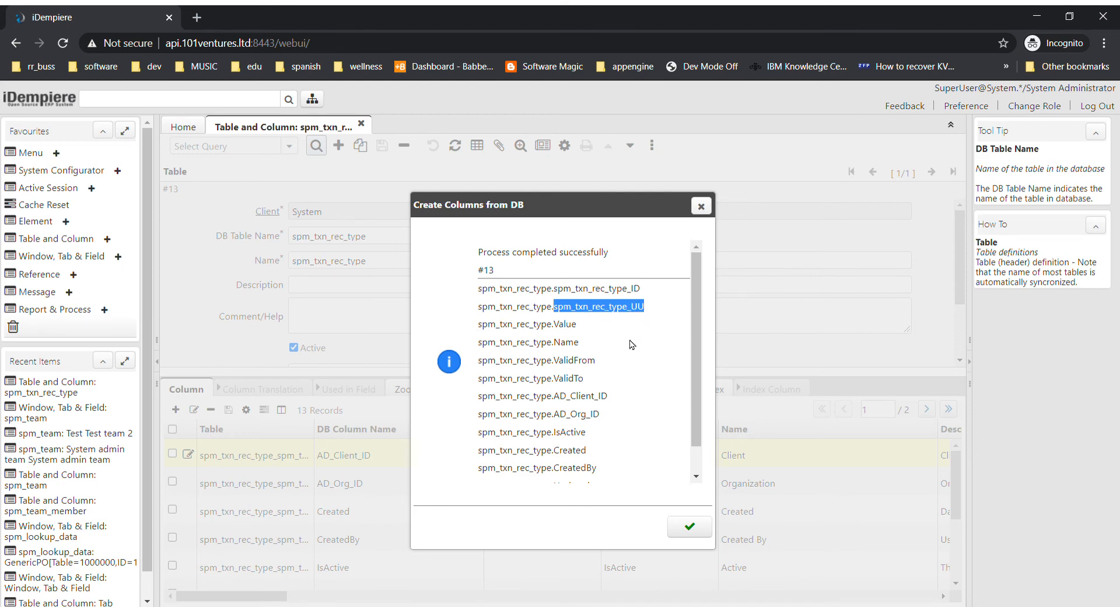
double_click(575, 405)
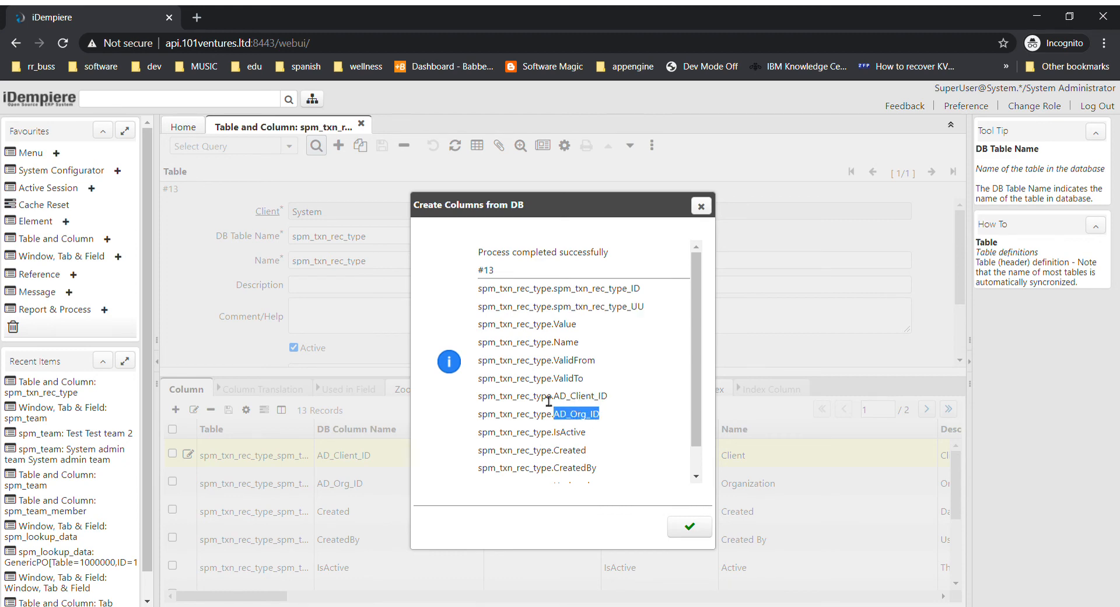
drag(473, 400, 607, 426)
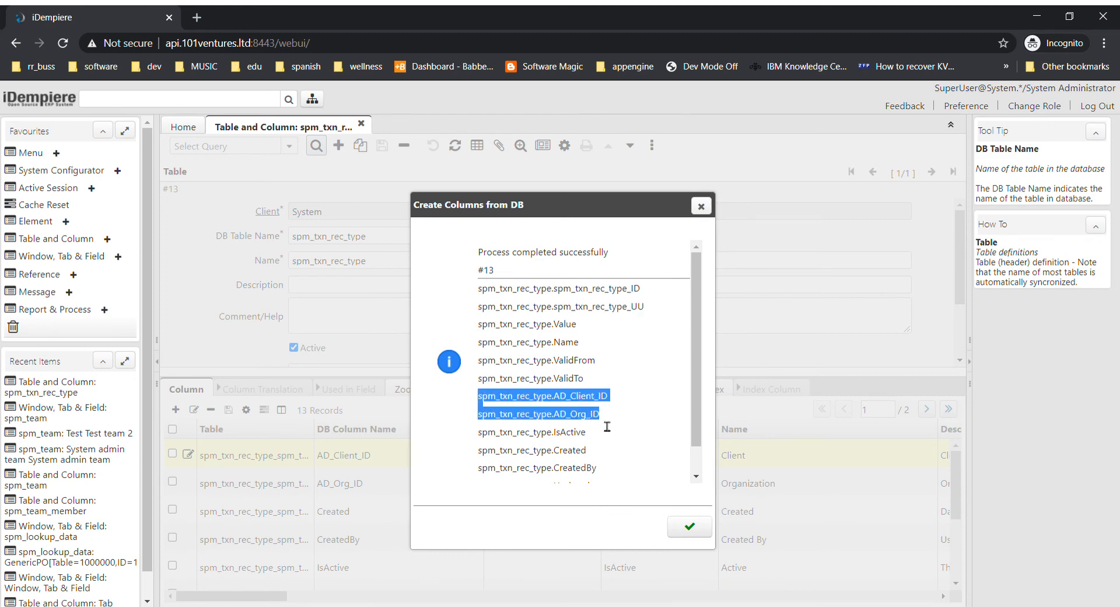
drag(694, 429, 700, 485)
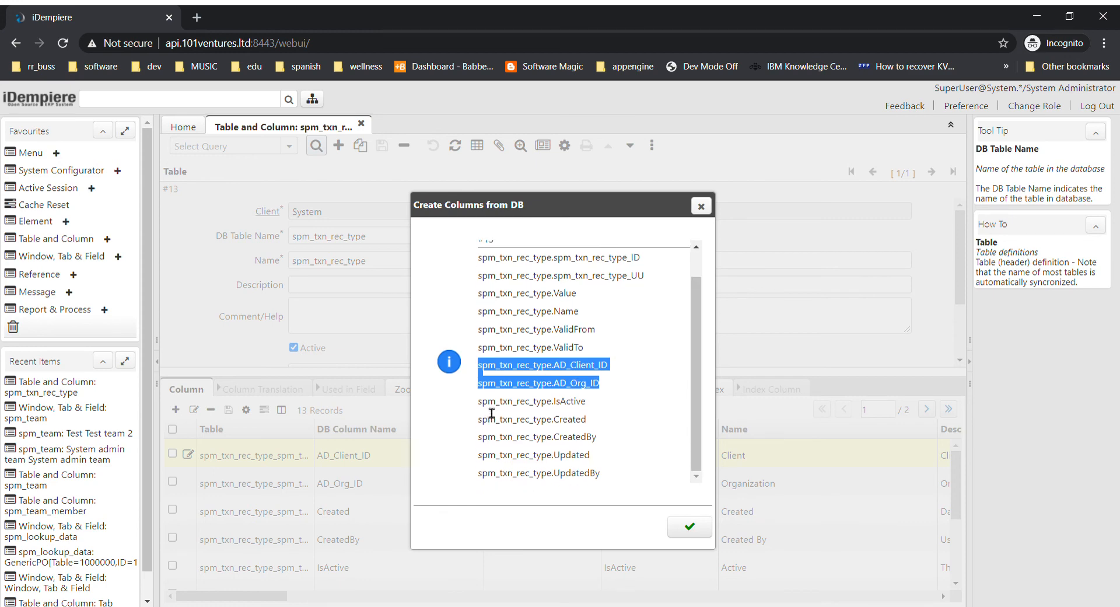
drag(482, 403, 611, 474)
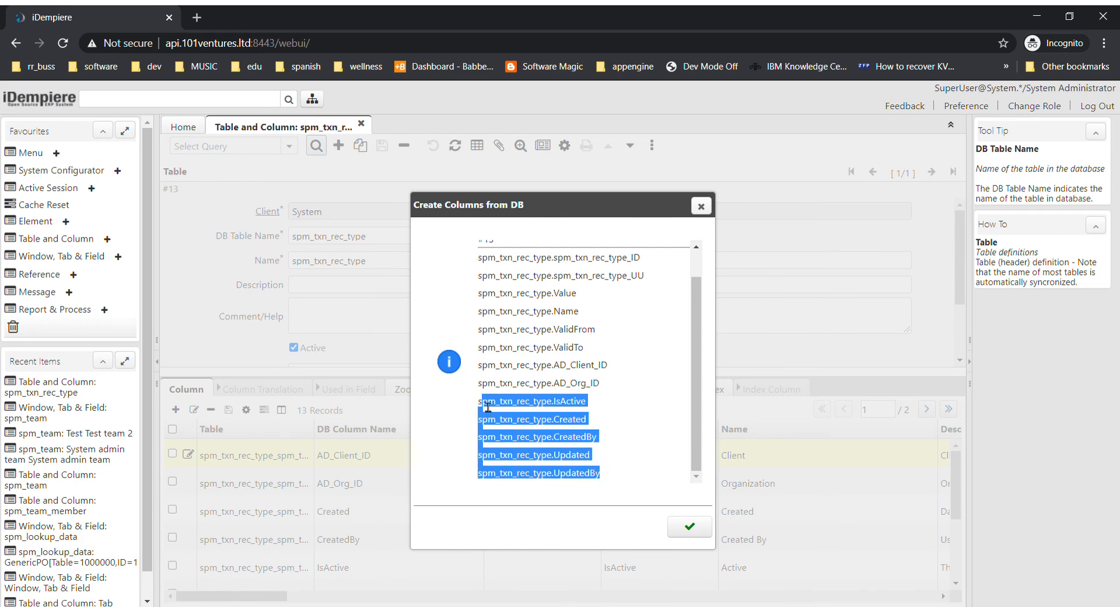
drag(479, 401, 612, 474)
click(691, 528)
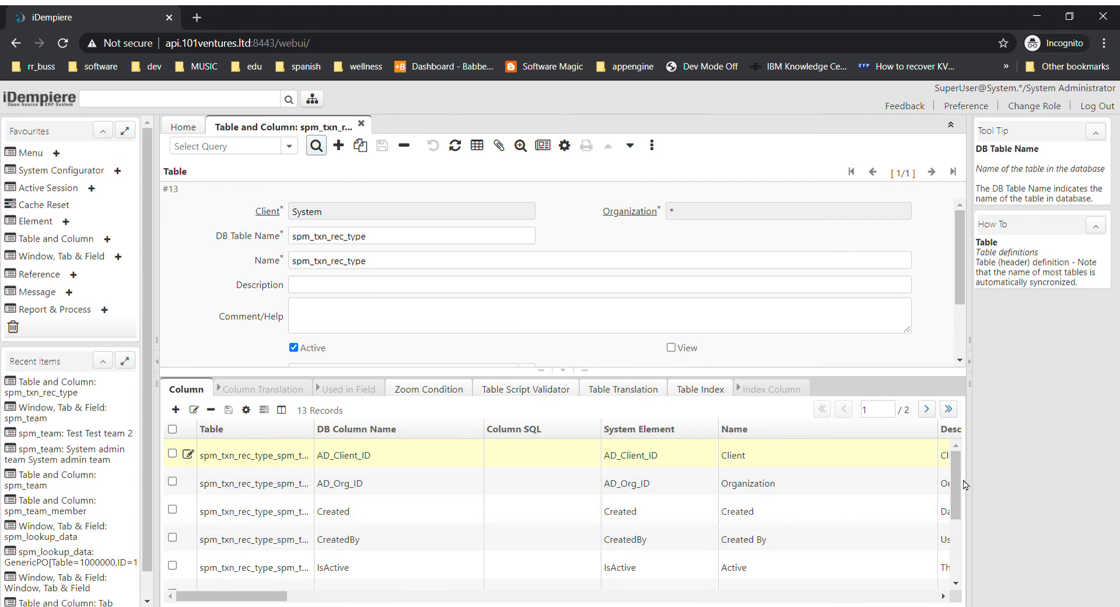
mouse_move(957, 490)
mouse_down()
mouse_move(962, 554)
mouse_move(960, 473)
mouse_up()
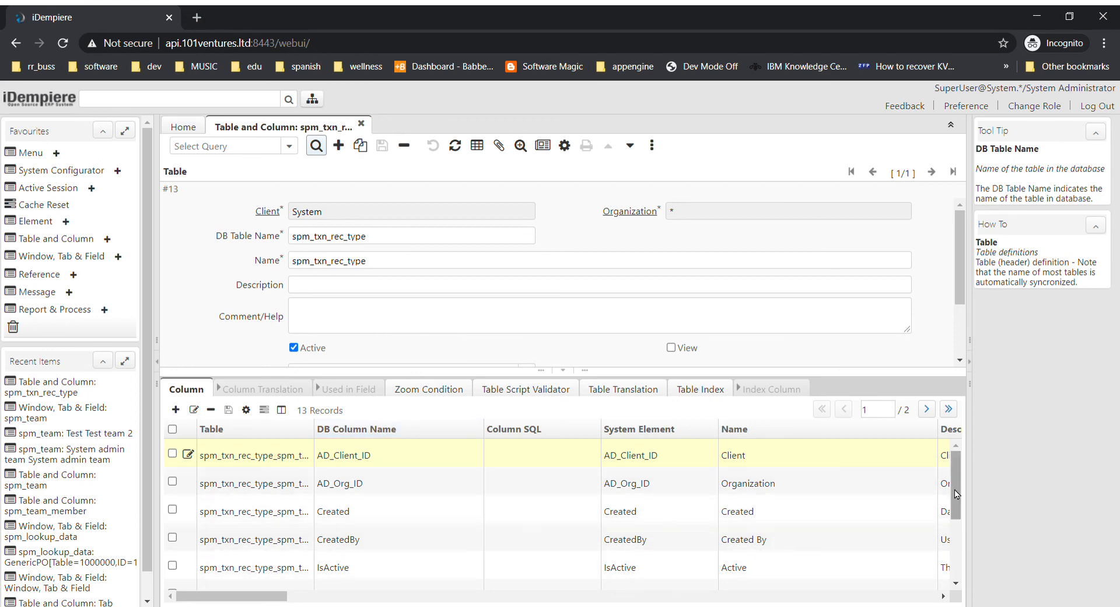
drag(958, 494, 951, 460)
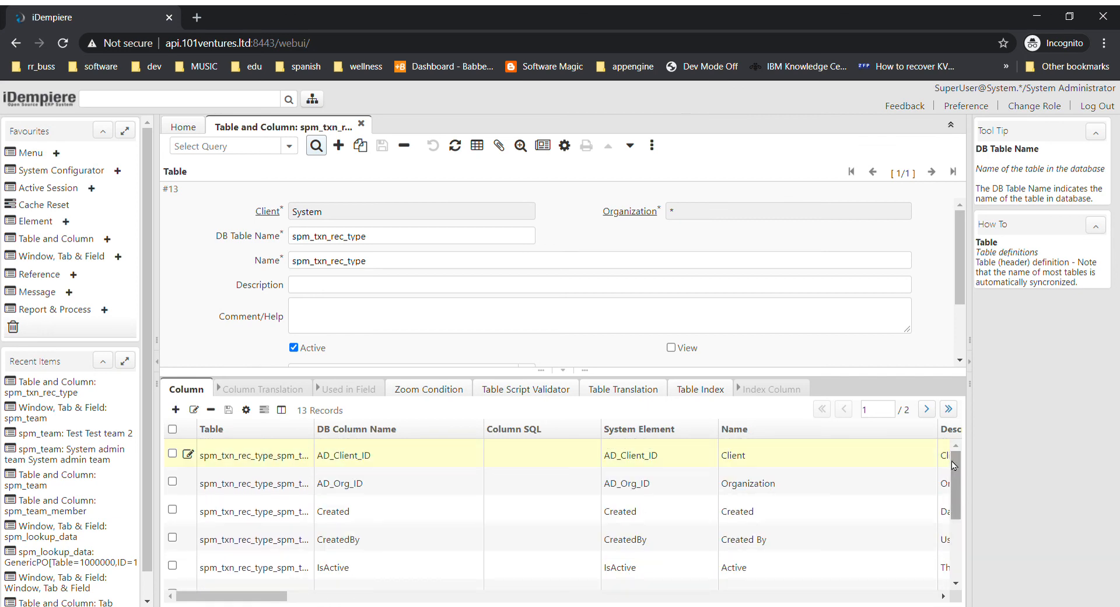